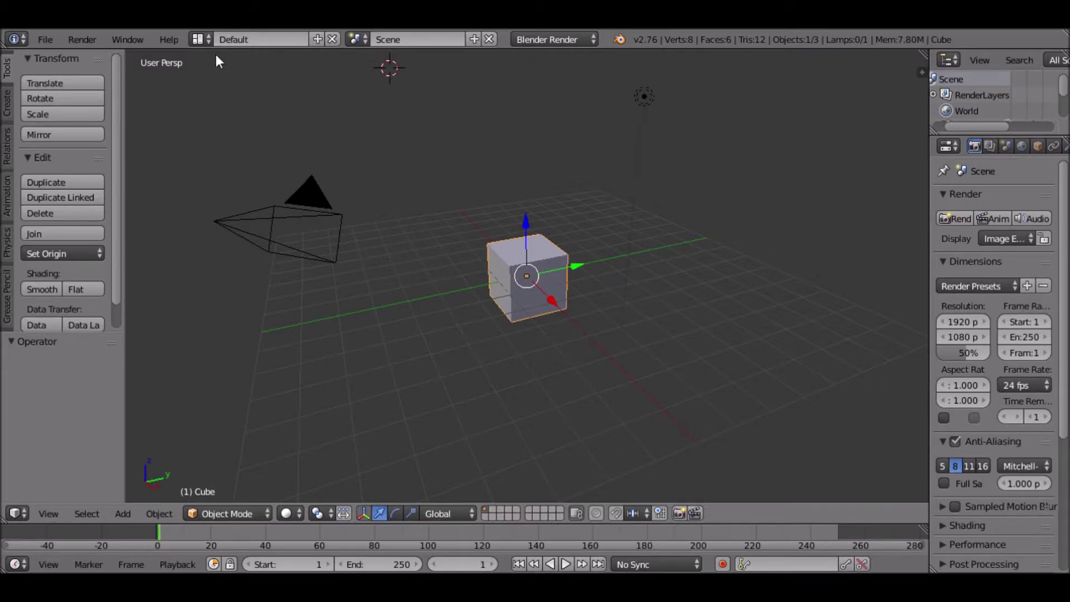
Switch Blender's screen layout to Video Editing
click(200, 37)
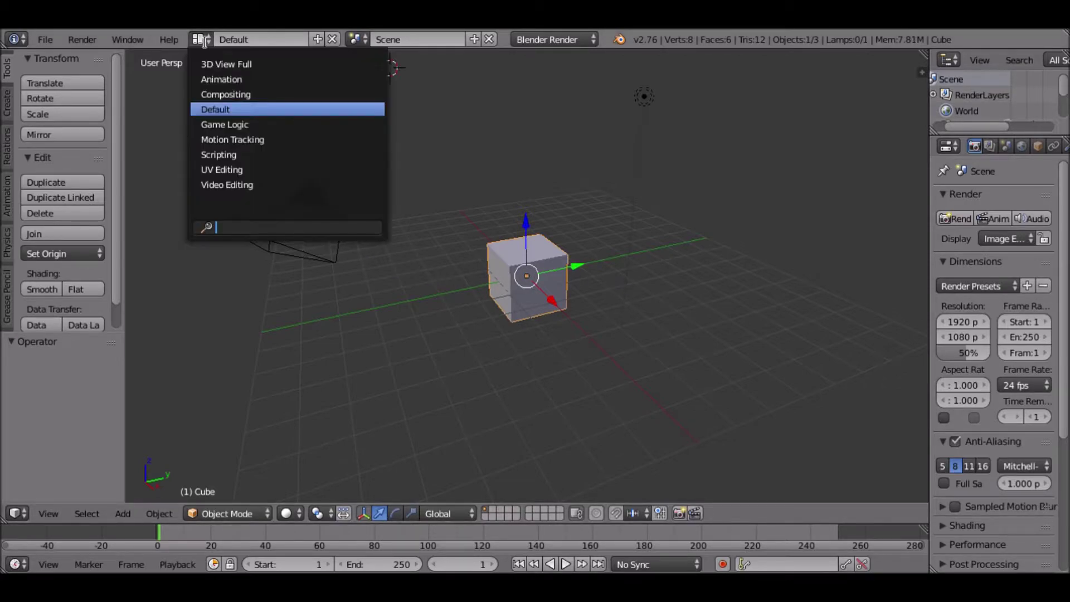
click(235, 185)
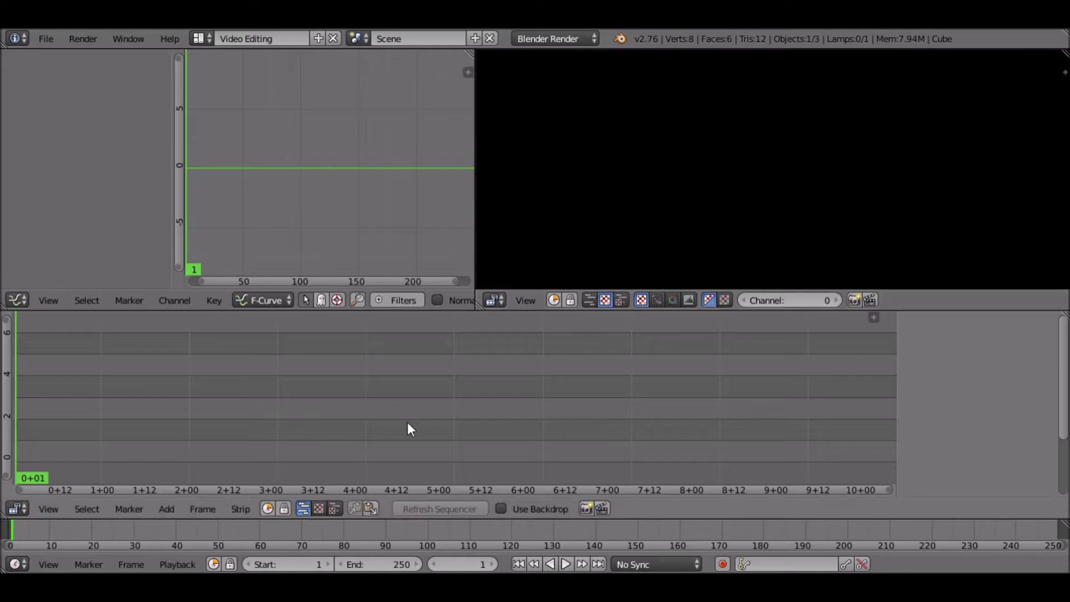
Scrub and play through the frames, setting the current frame to 54, then stepping back to 47
drag(56, 429, 289, 412)
key(Home)
key(alt+a)
drag(197, 414, 180, 433)
click(81, 529)
drag(80, 528, 194, 549)
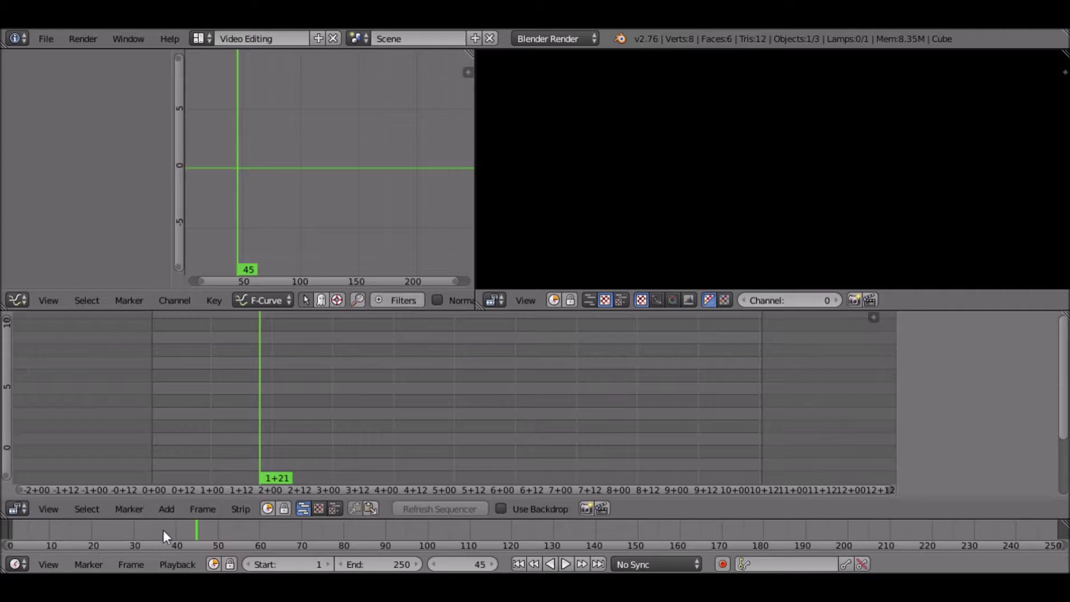
drag(194, 527, 163, 544)
click(461, 564)
text(54)
key(Return)
key(Left)
key(Left)
key(Left)
key(Left)
key(Left)
key(Left)
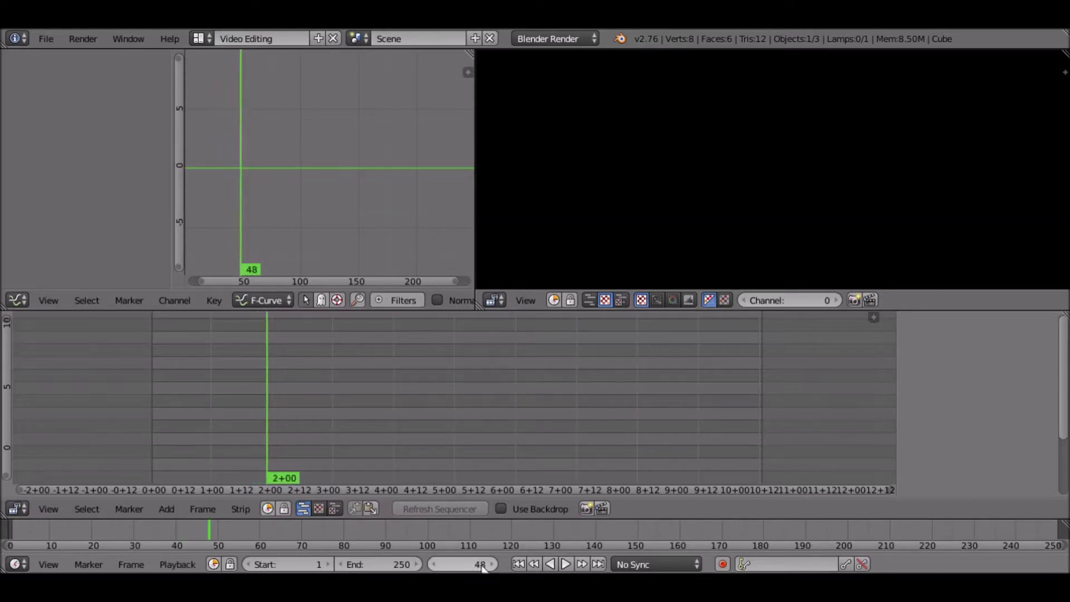
key(Left)
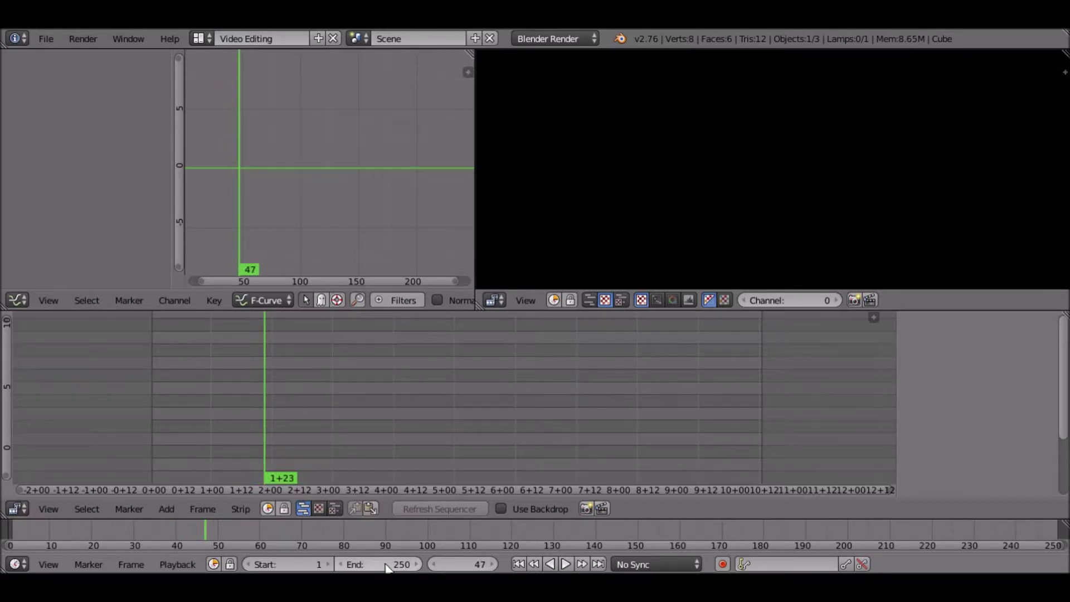
Set the frame range to Start 0 and End 216, and return the playhead to frame 0
drag(391, 566, 373, 566)
mouse_move(287, 565)
mouse_down()
mouse_move(300, 565)
mouse_move(286, 565)
mouse_up()
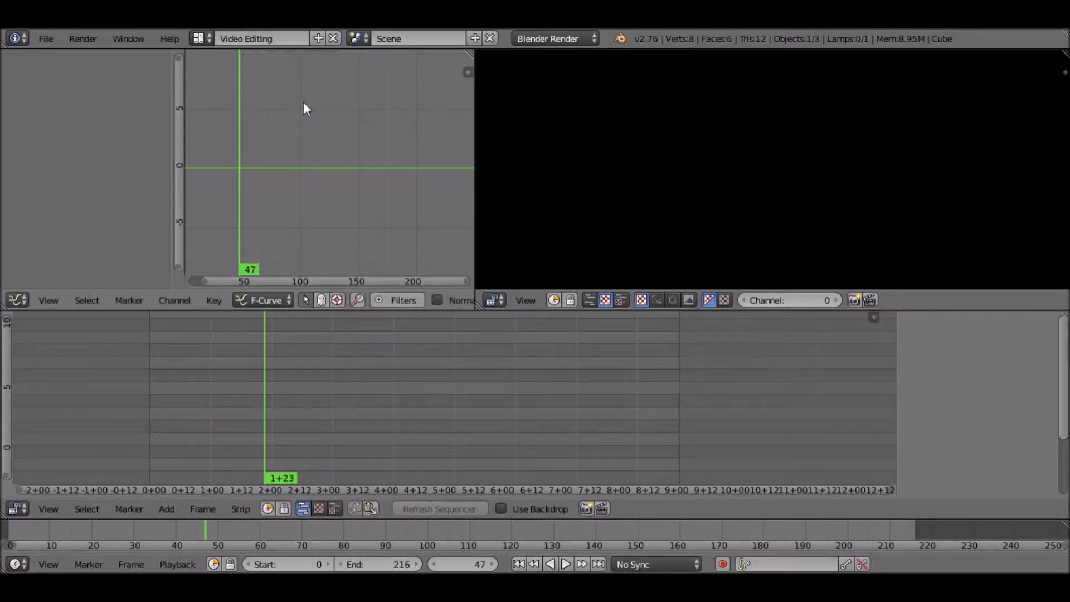
middle_drag(282, 188, 310, 201)
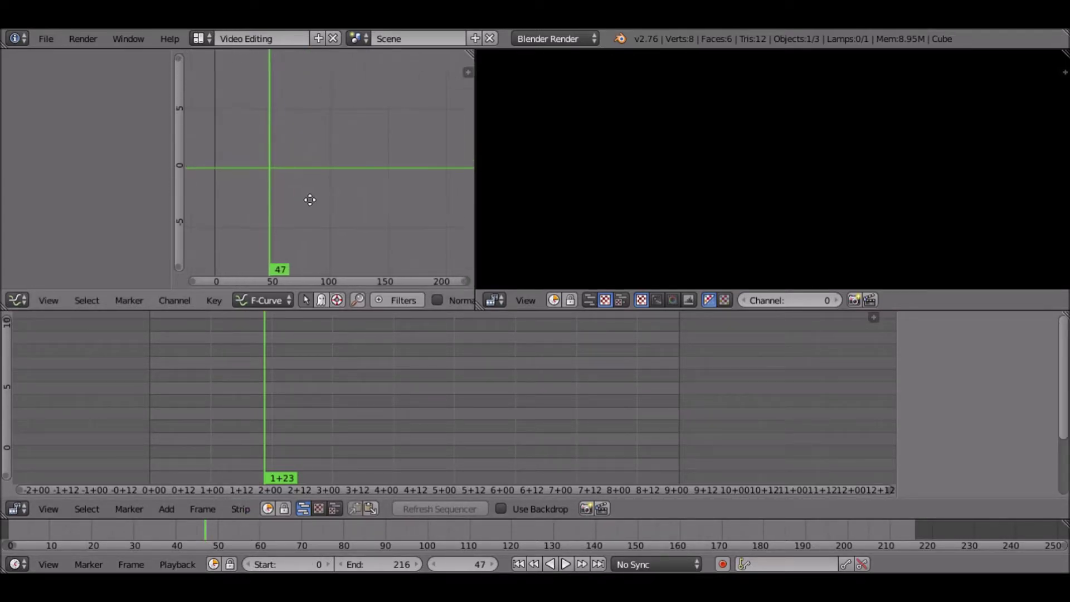
drag(270, 389, 143, 375)
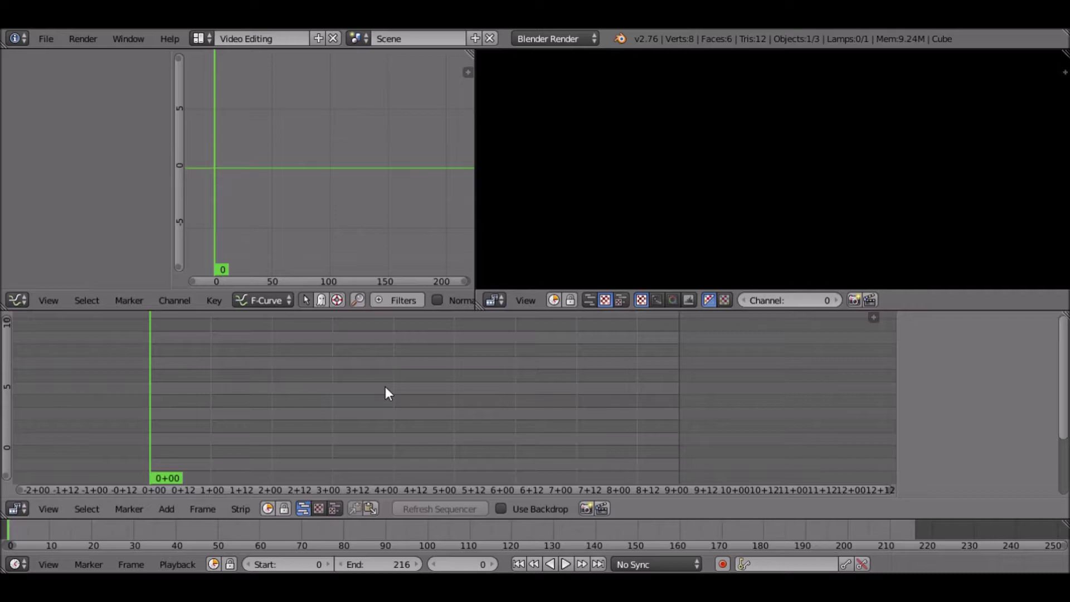
key(shift+a)
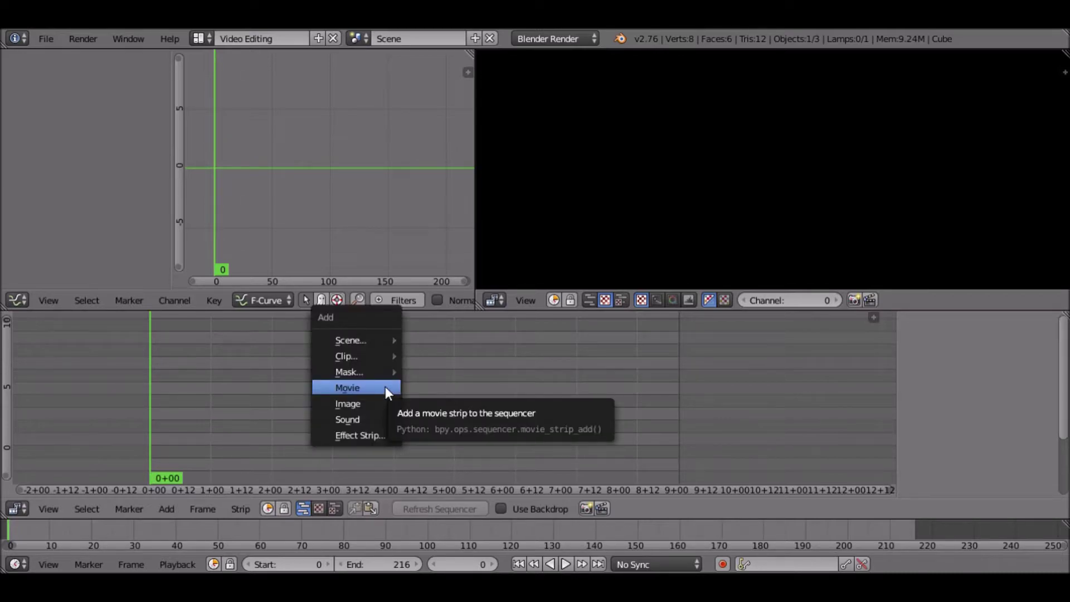
Add all photos from Desktop\images\You Guys Are Awsome! as an image strip on channel 1
click(353, 406)
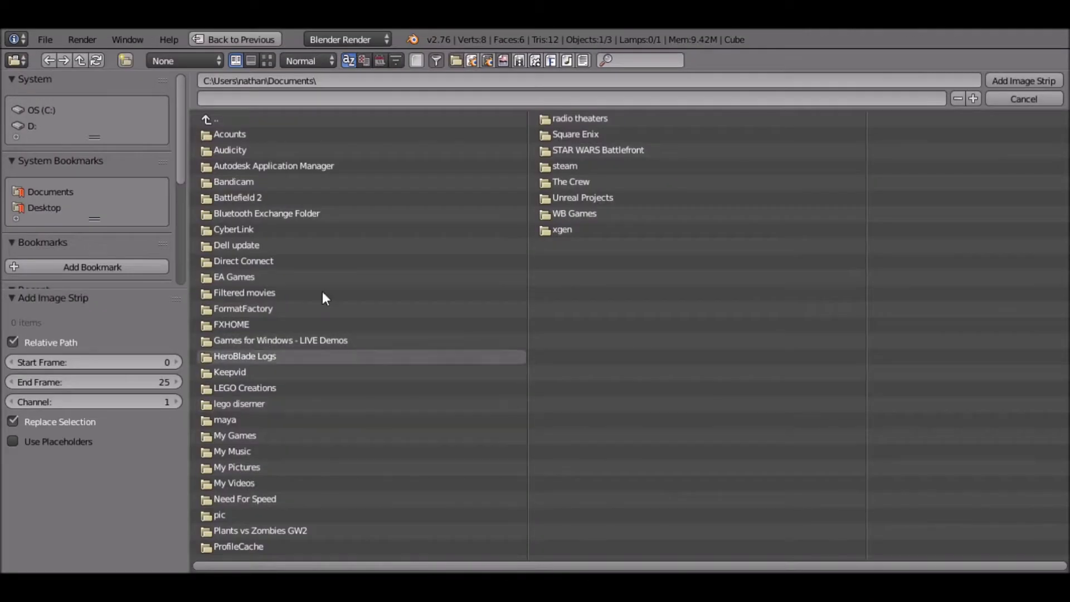
click(49, 208)
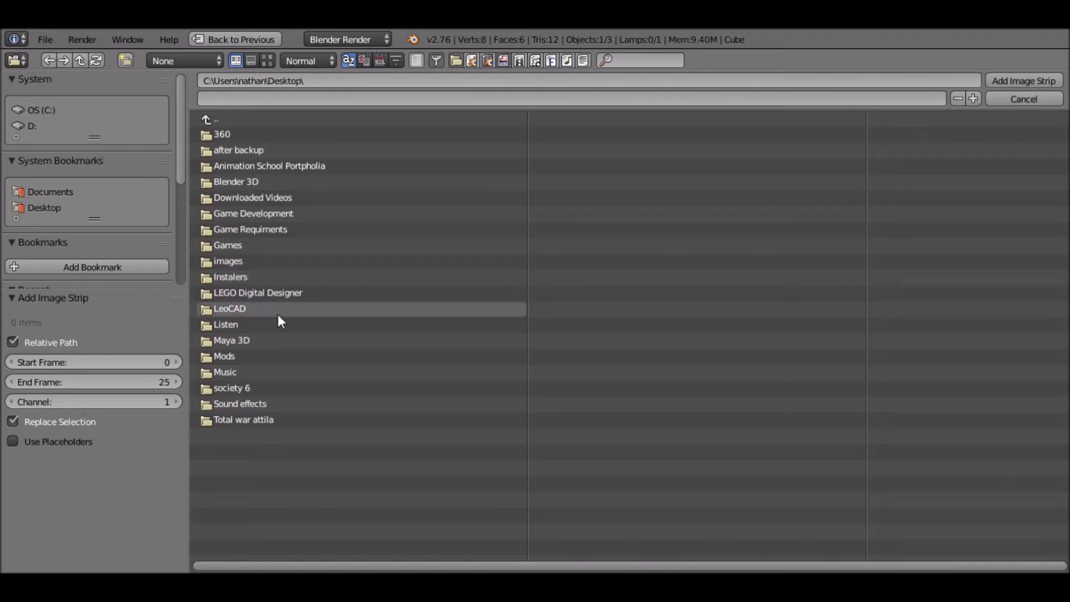
click(241, 258)
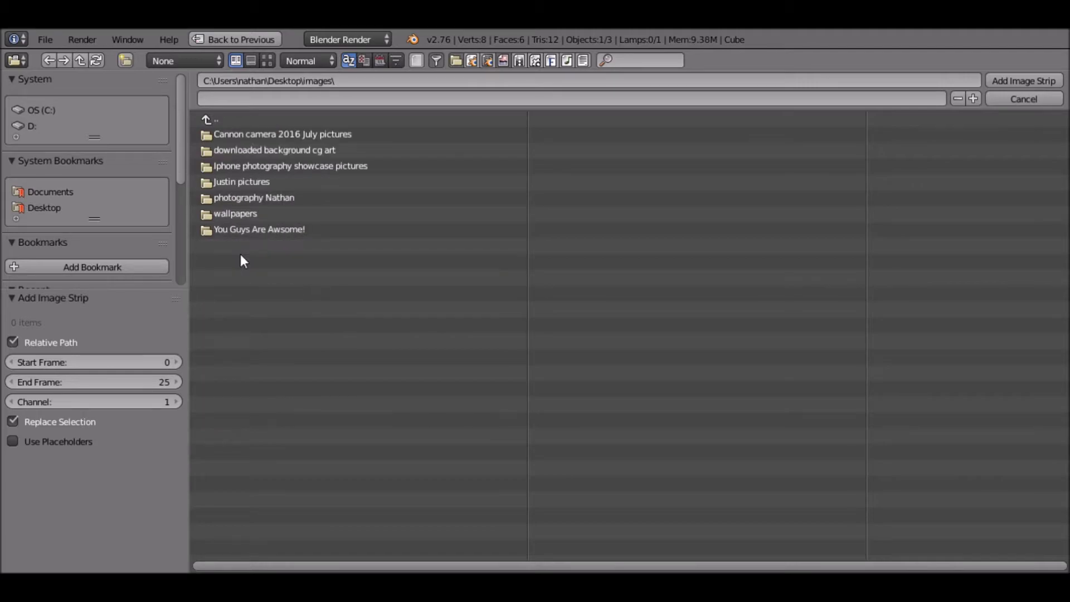
click(240, 229)
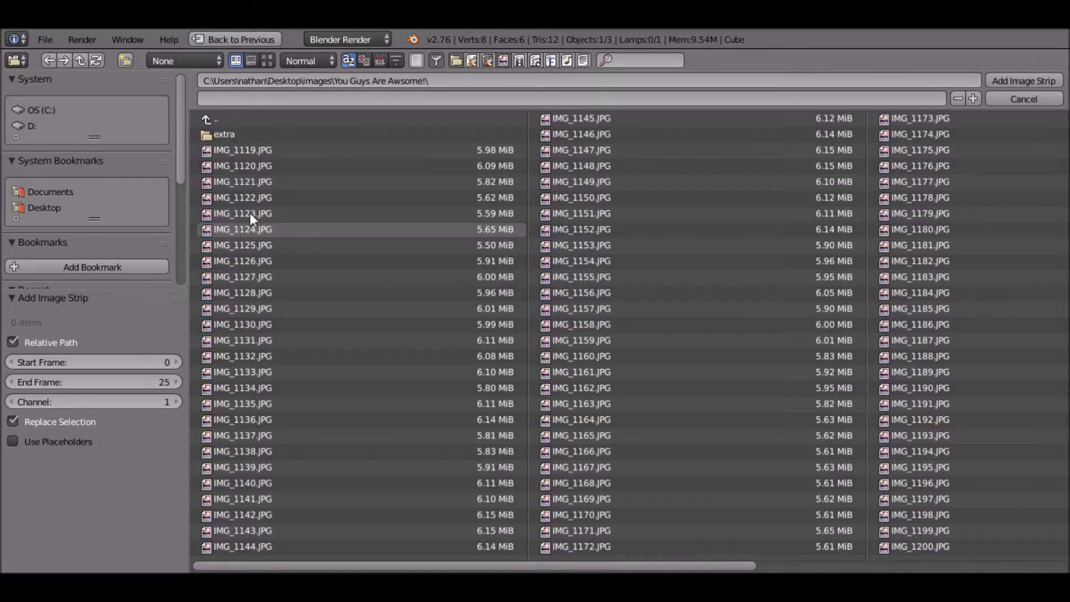
scroll(586, 372, down, 1)
scroll(587, 372, down, 6)
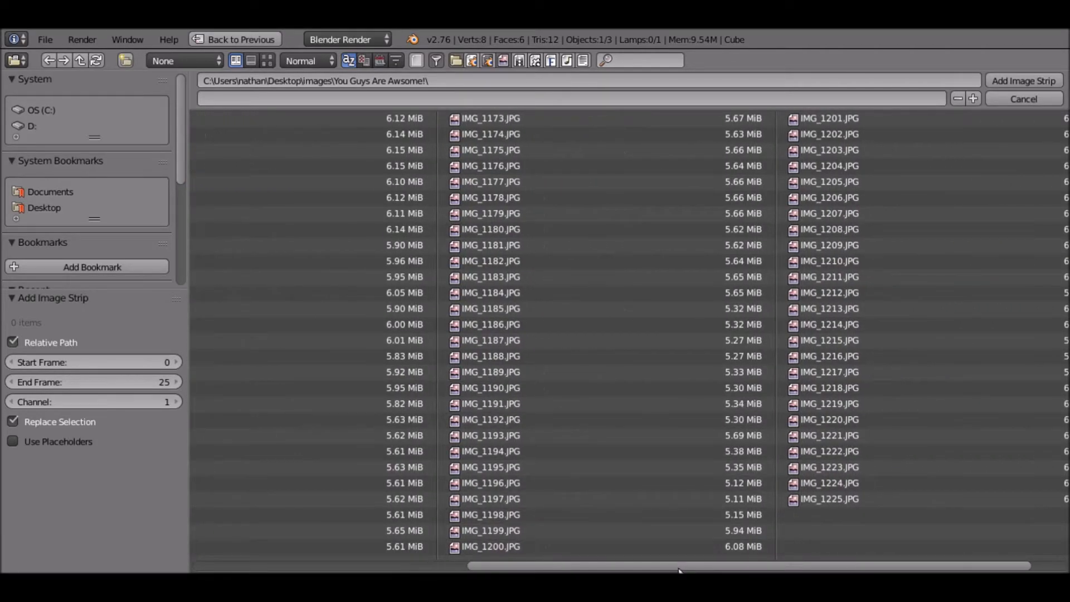
drag(678, 567, 390, 566)
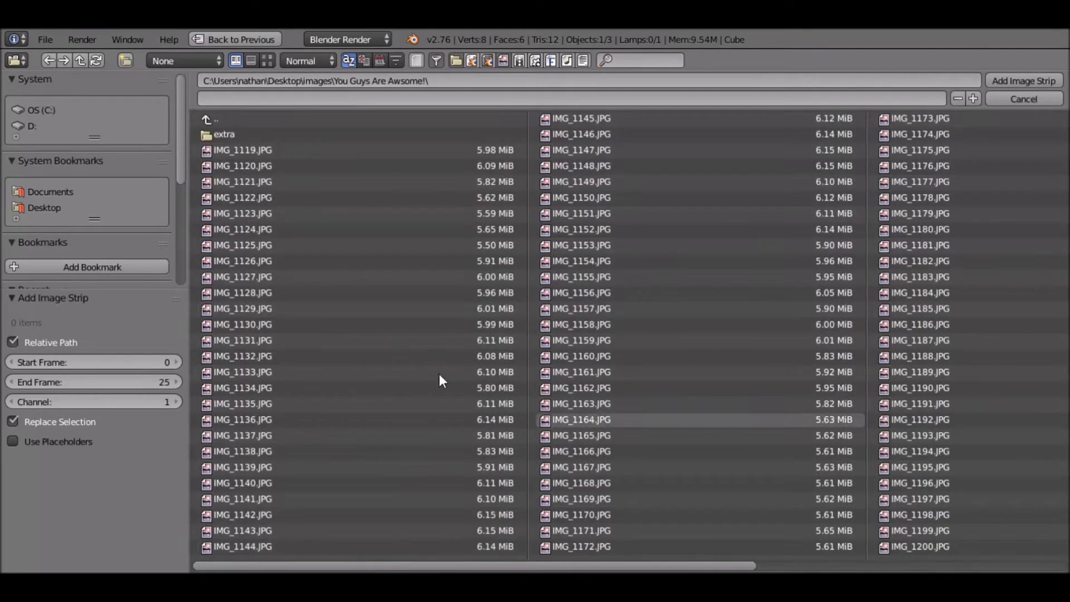
key(a)
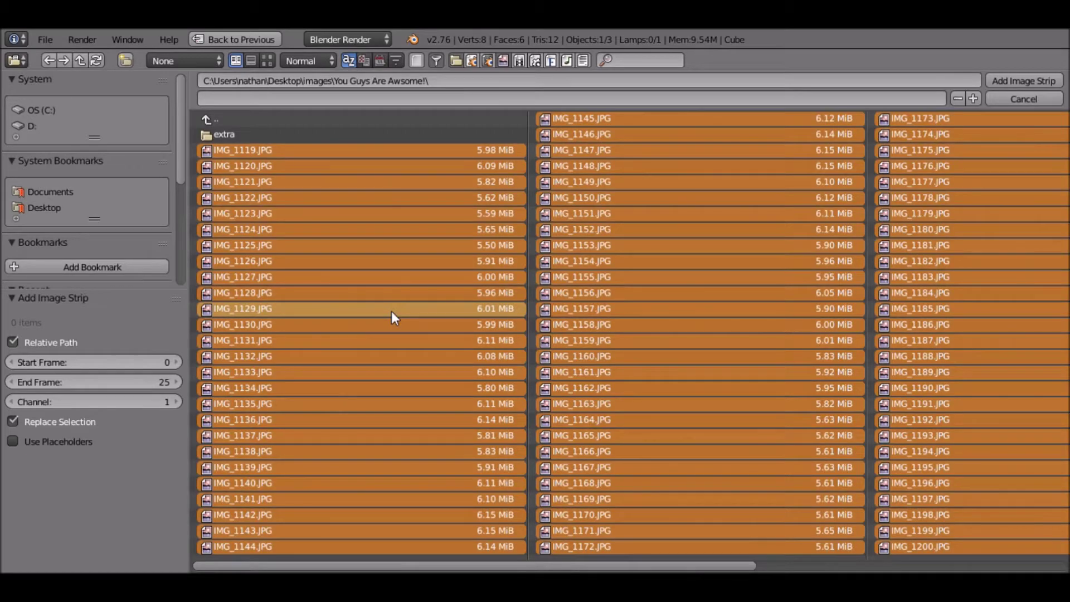
scroll(624, 334, down, 5)
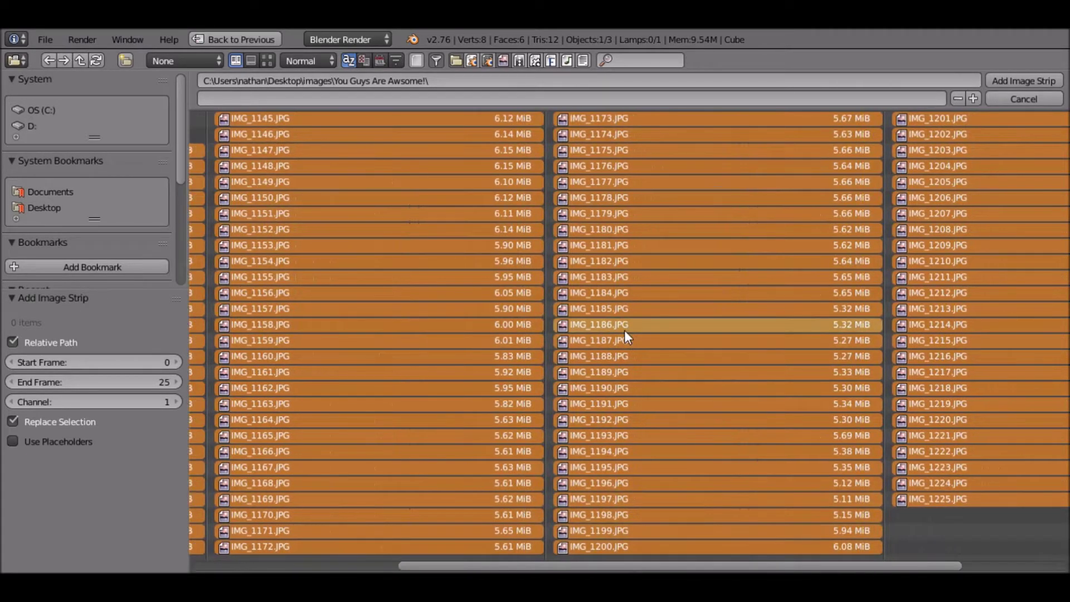
key(Return)
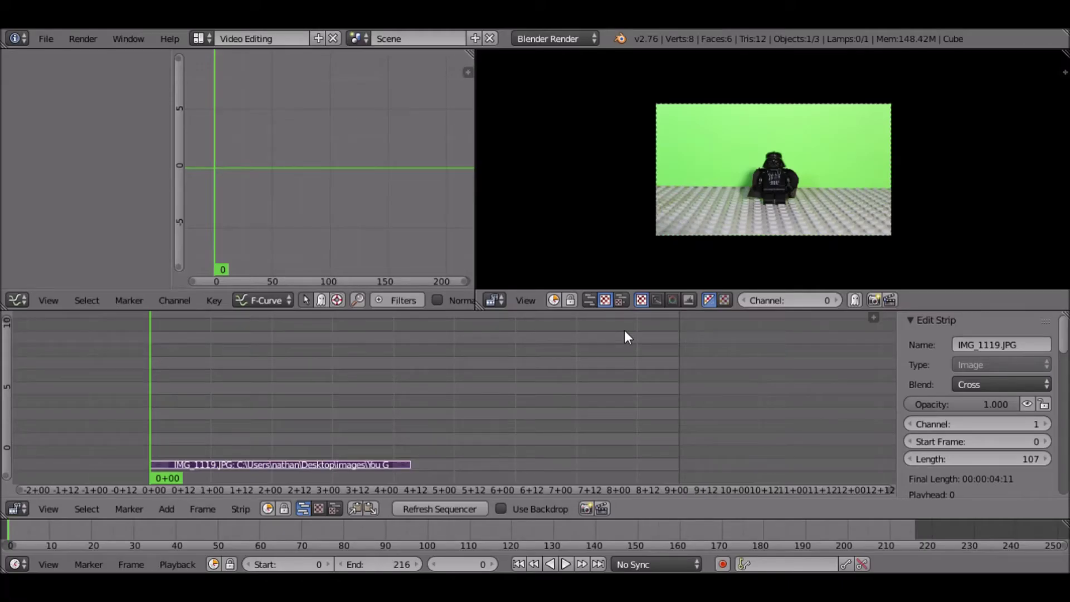
Play back the Lego photo strip, jumping to frames 28 and 38 to check it
key(alt+a)
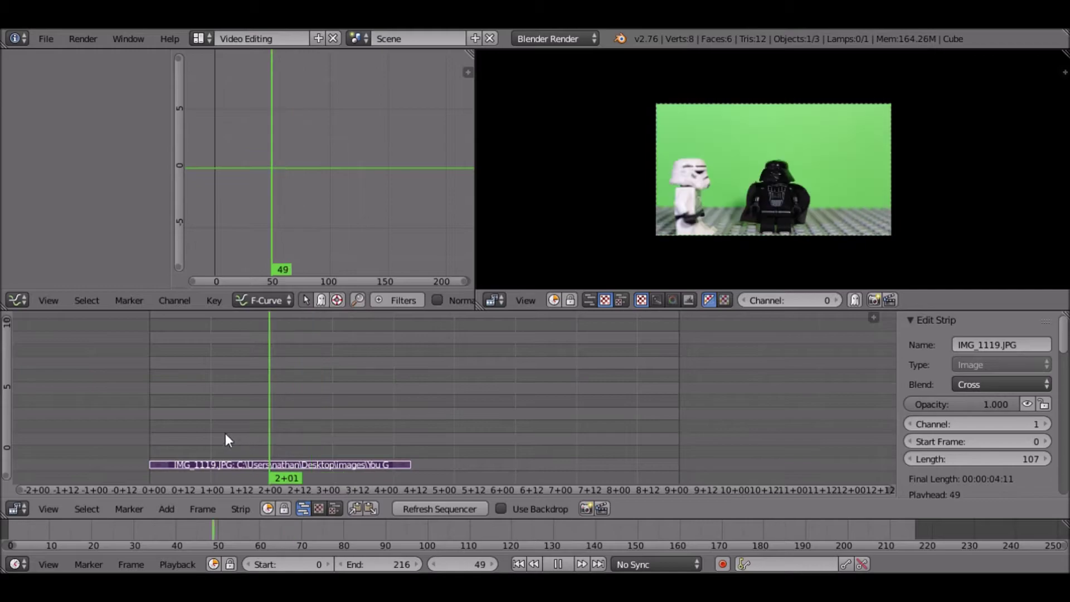
key(alt+a)
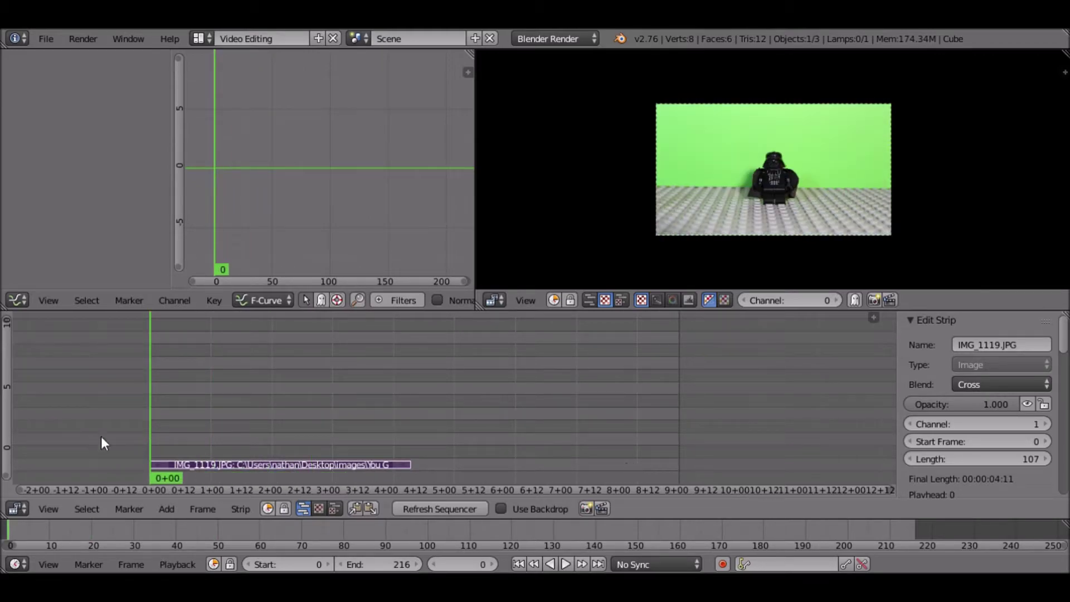
click(218, 439)
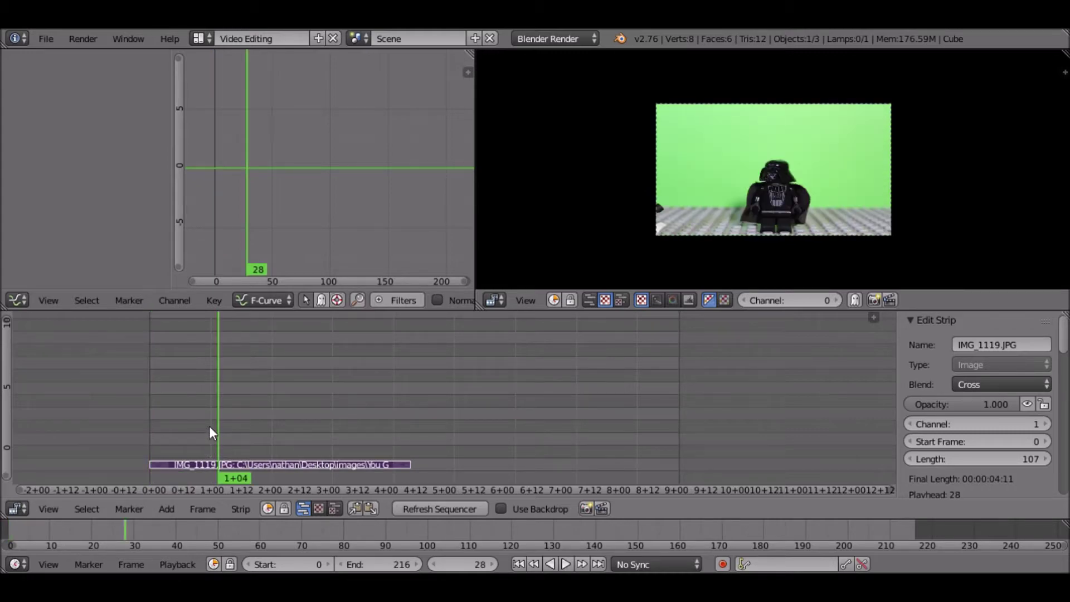
click(173, 418)
key(alt+a)
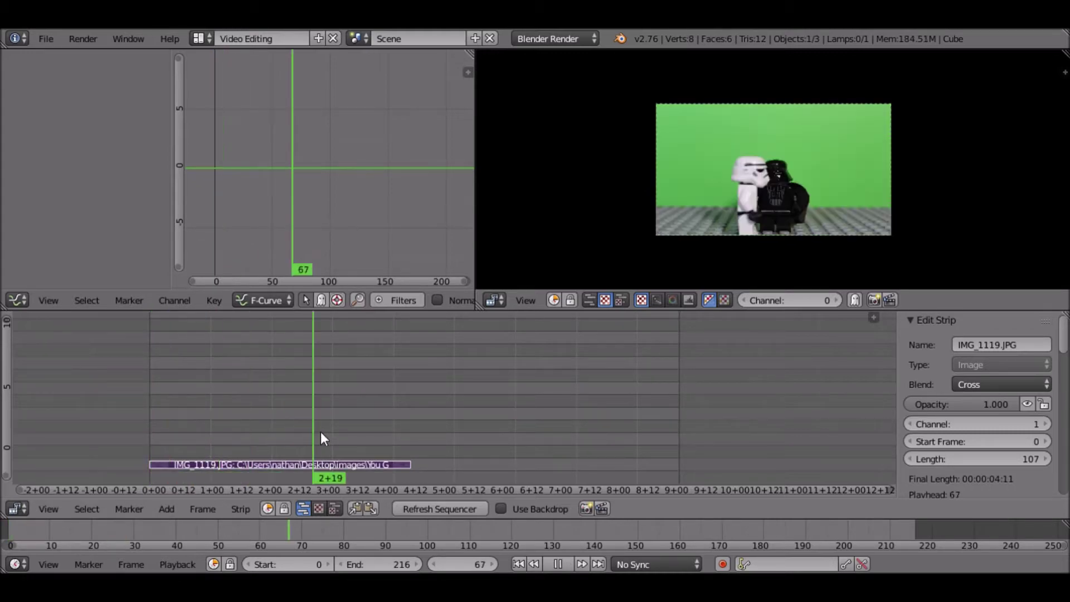
click(242, 422)
key(alt+a)
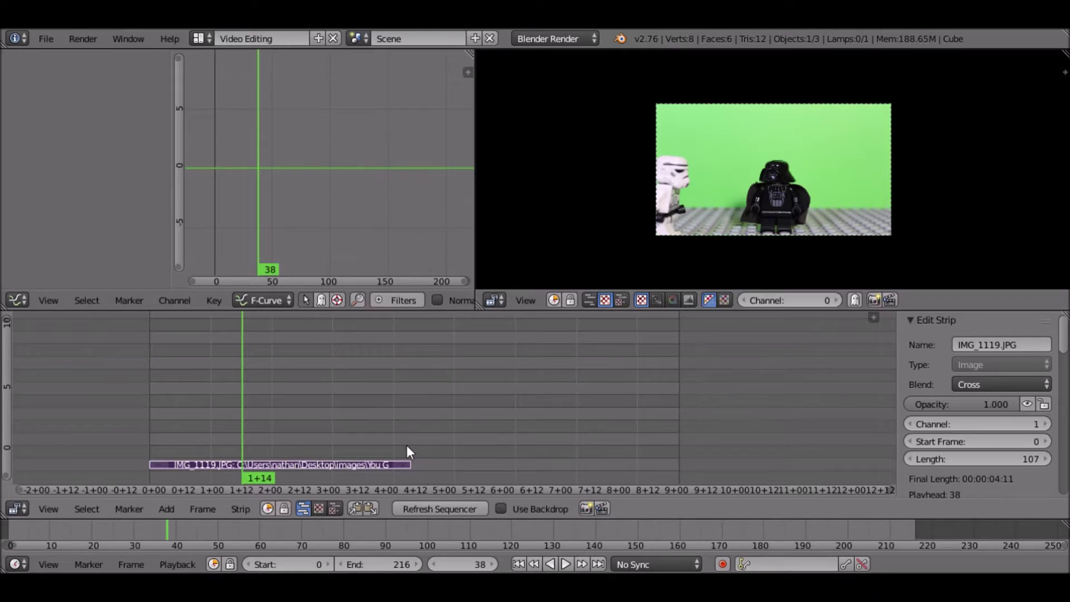
click(199, 38)
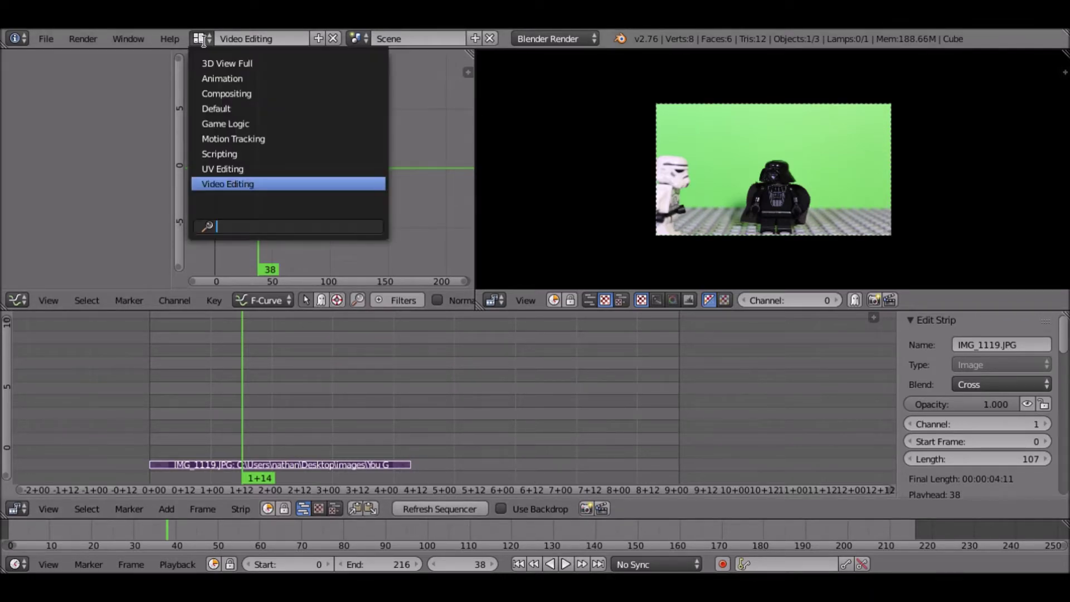
Return to the Default layout, widen the Properties area and expand the Output settings
click(244, 110)
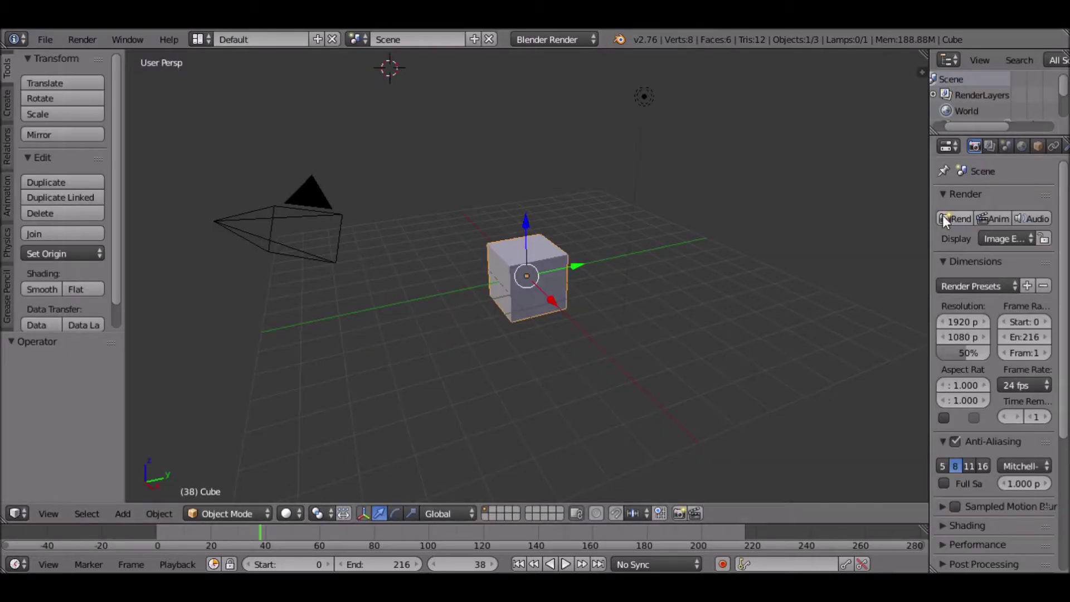
drag(938, 235, 649, 243)
scroll(828, 436, down, 7)
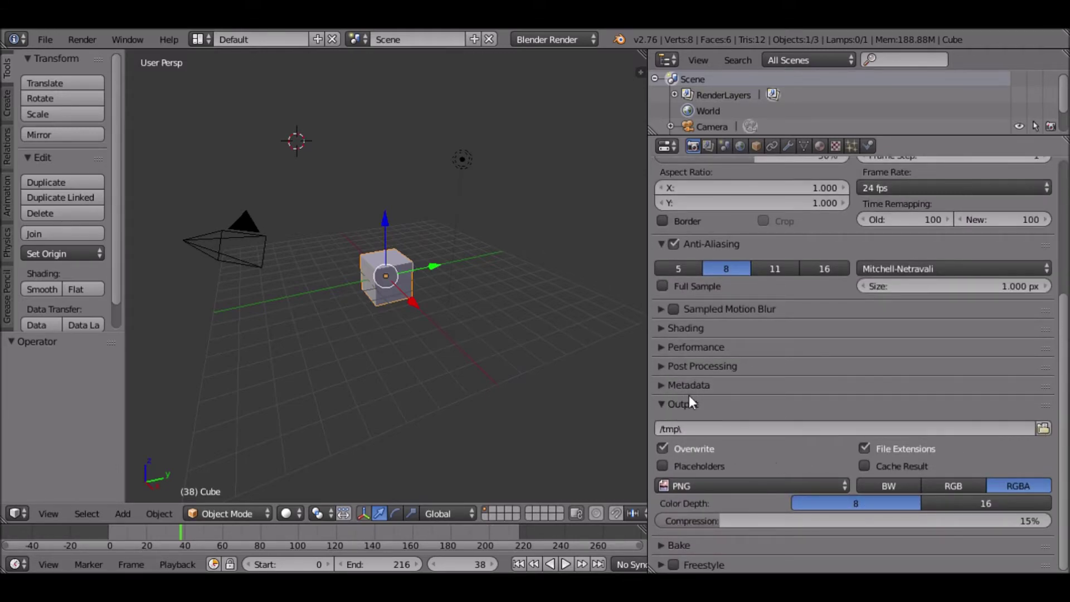
click(661, 411)
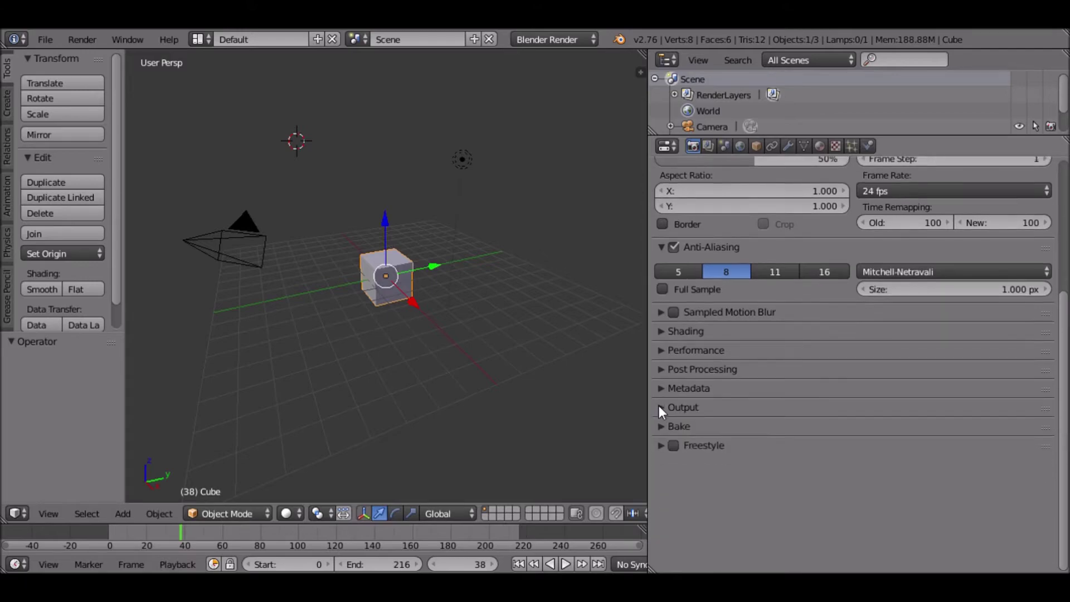
click(660, 411)
click(665, 419)
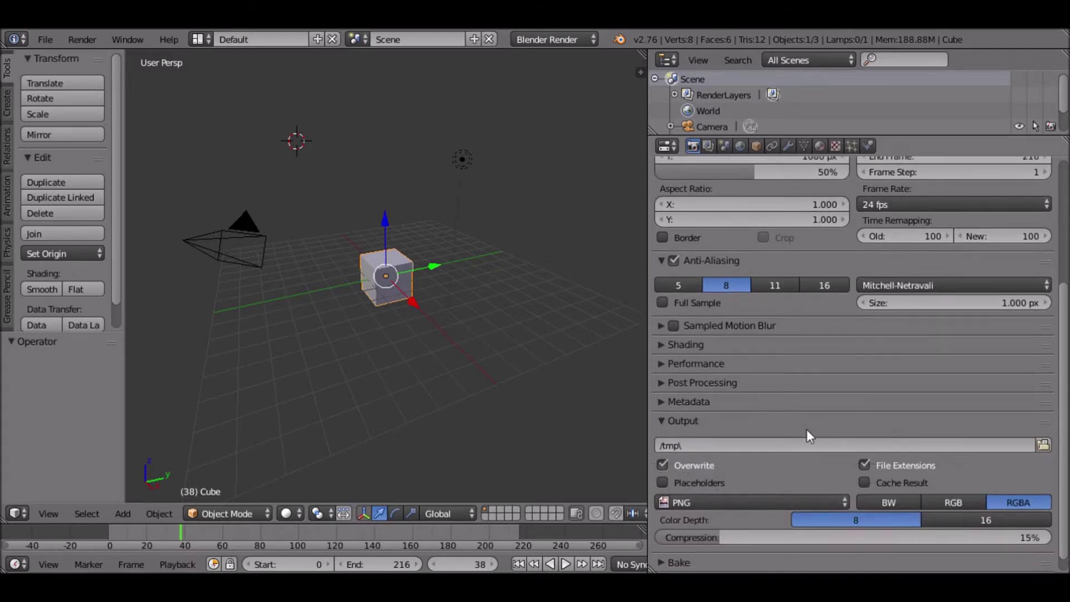
scroll(836, 435, down, 1)
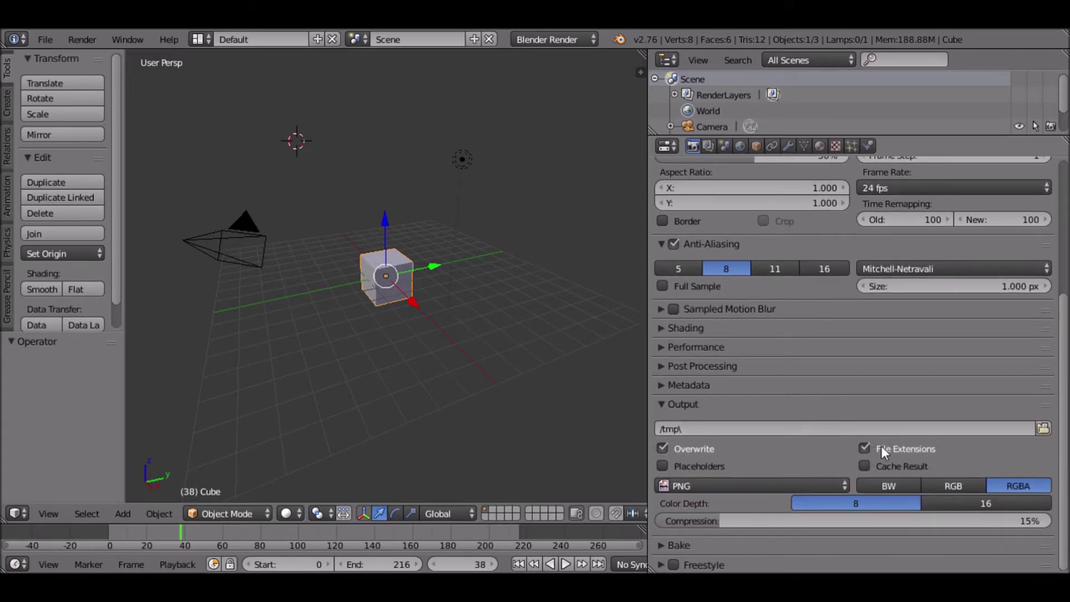
Set the render output path to C:\tmp\video
click(1042, 429)
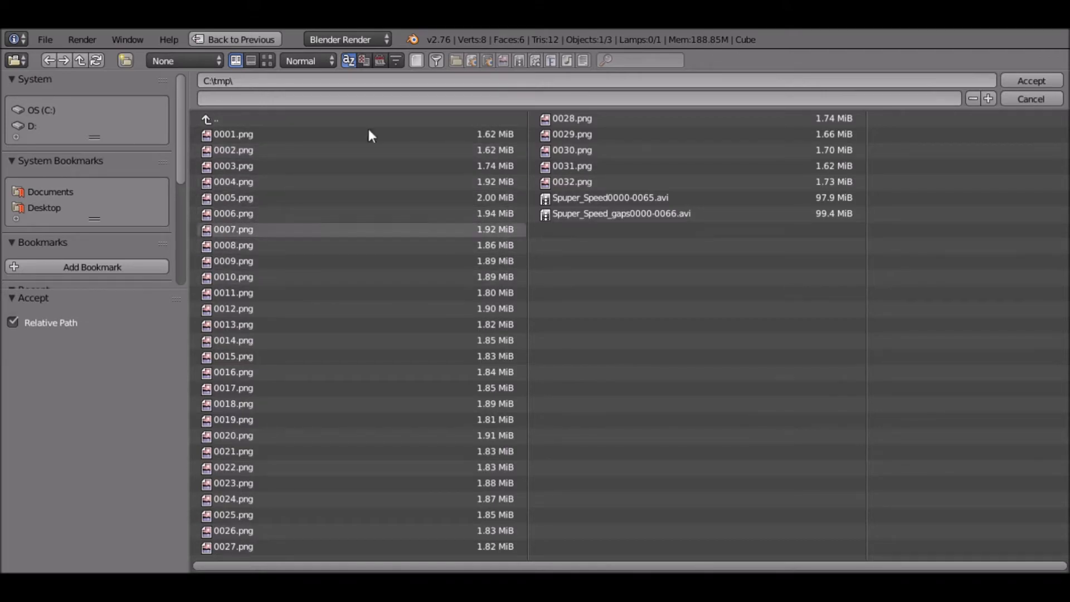
click(291, 99)
text(video)
key(Return)
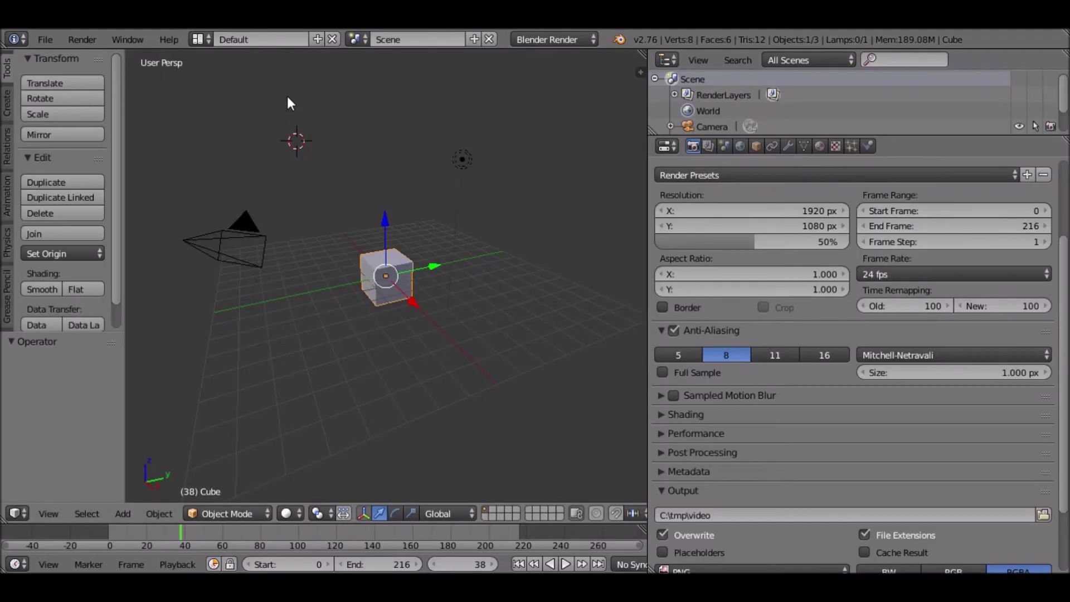
Change the render output file format from PNG to Xvid
scroll(880, 396, down, 5)
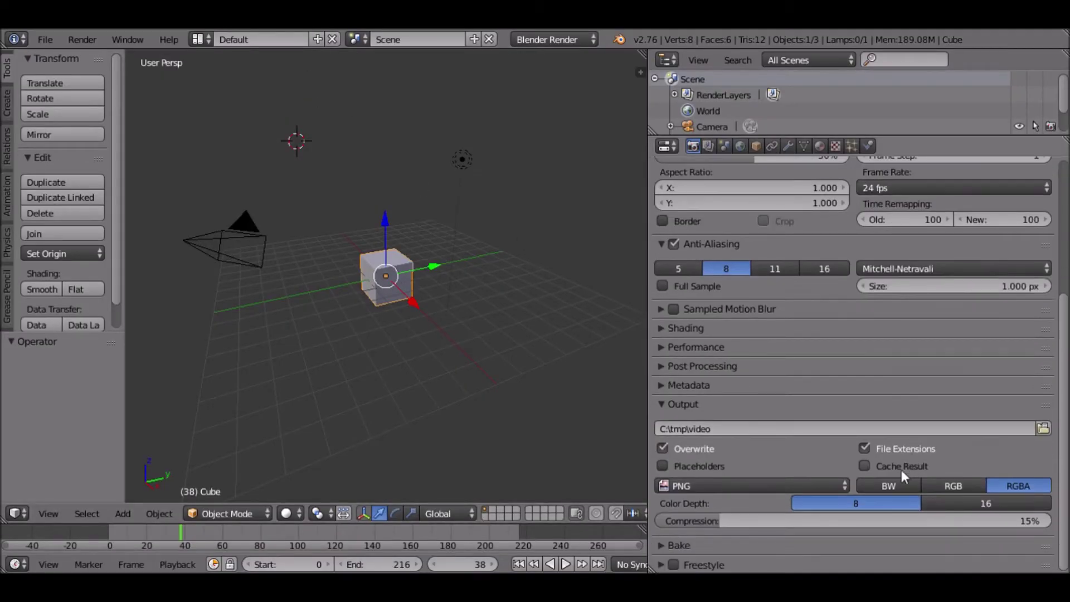
click(786, 545)
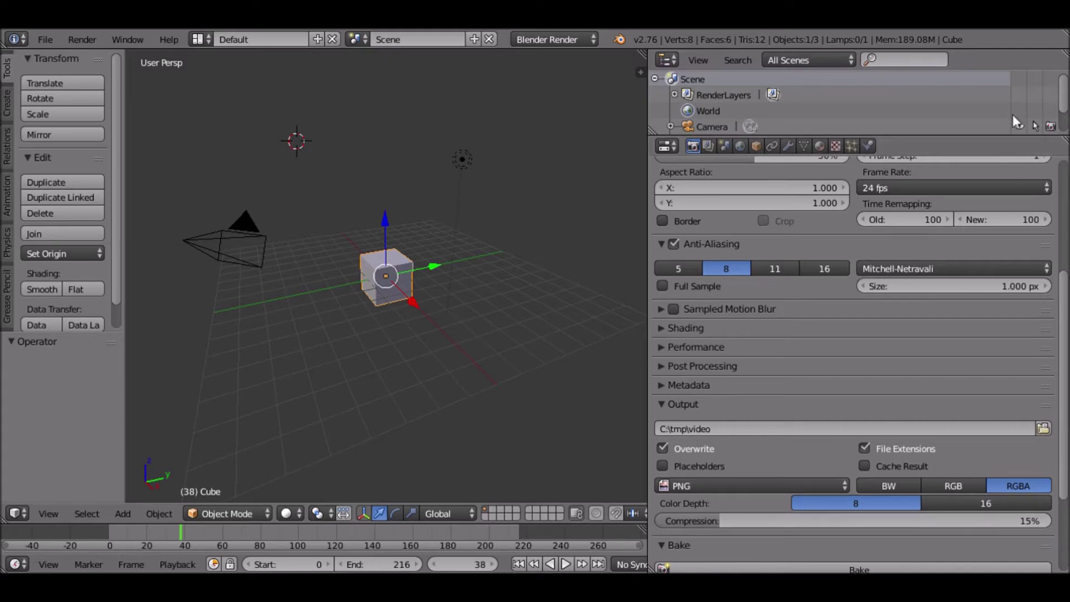
scroll(599, 422, down, 5)
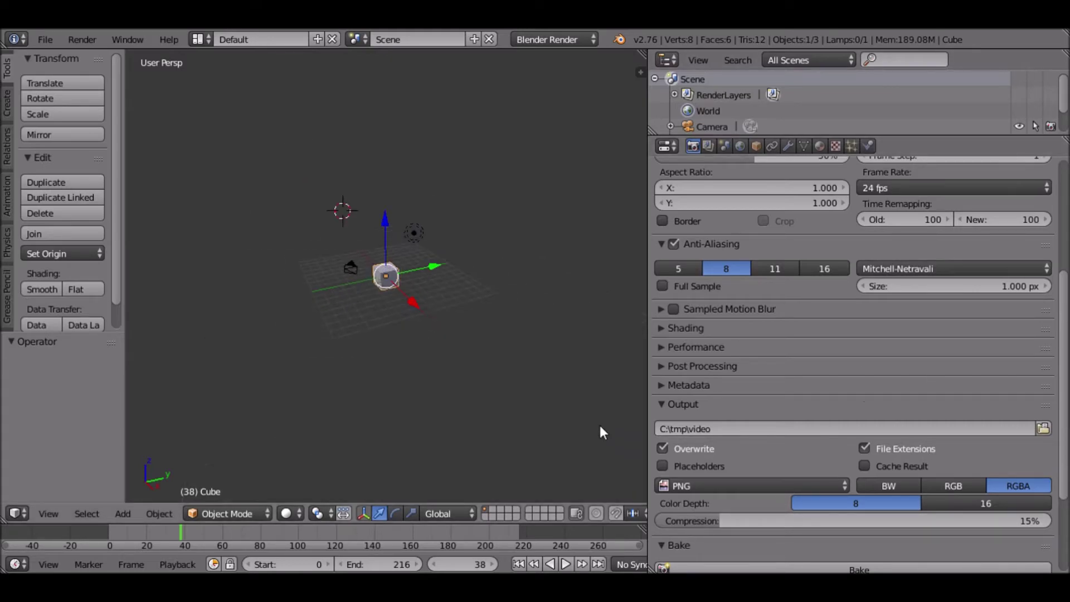
click(785, 484)
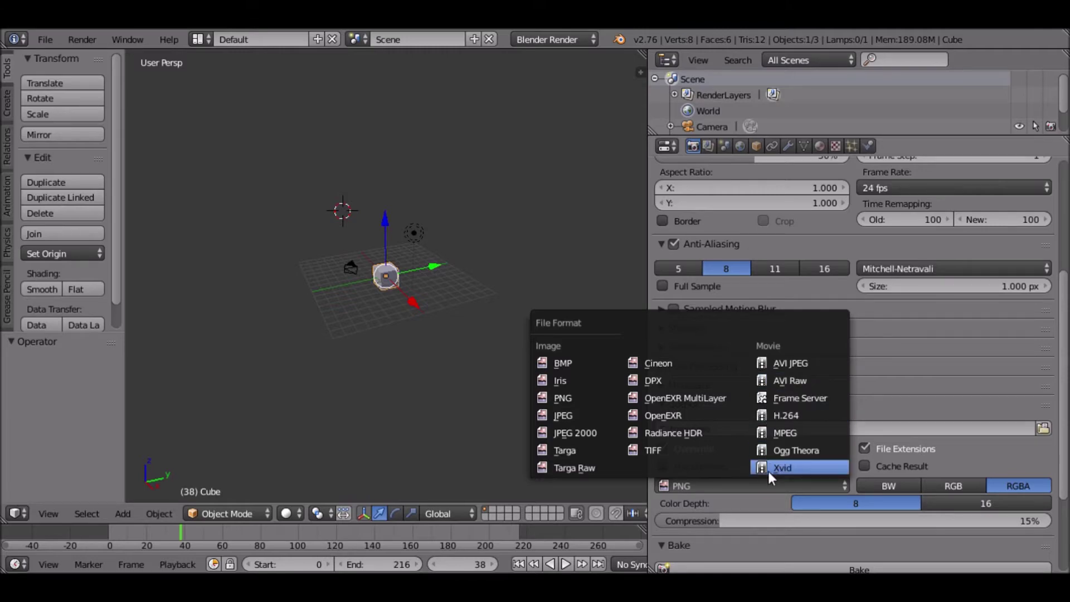
click(721, 491)
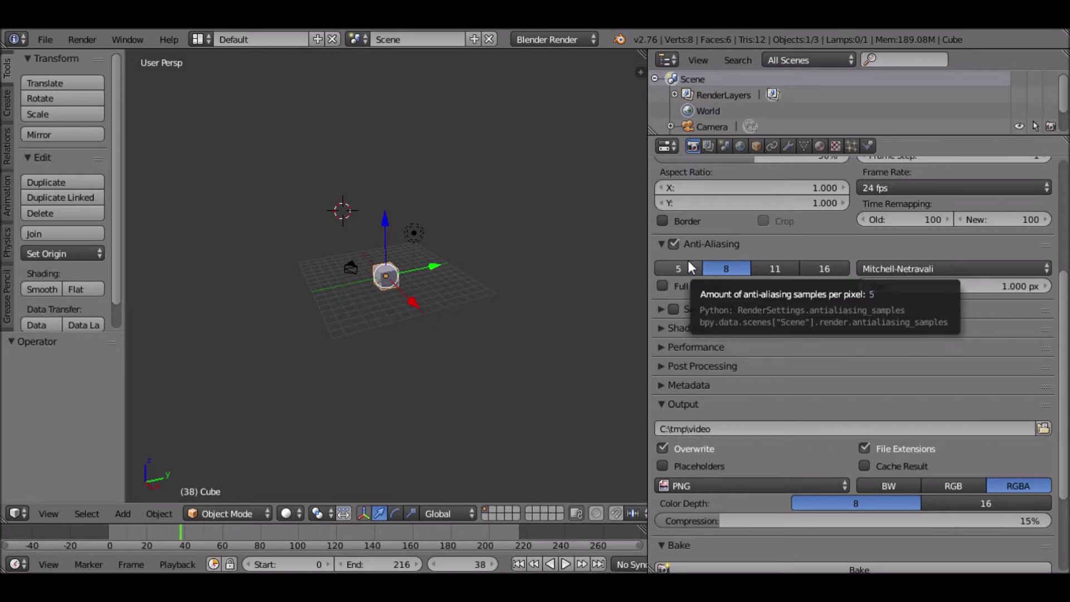
click(845, 482)
click(794, 468)
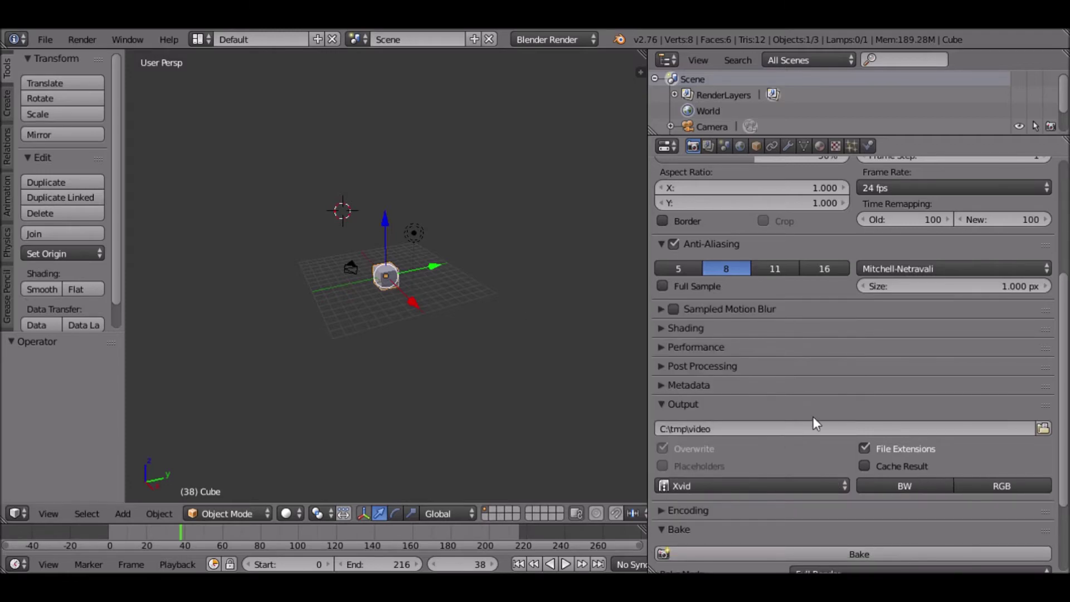
scroll(803, 420, down, 5)
scroll(785, 407, up, 10)
middle_drag(437, 344, 379, 301)
Render the animation, then play and stop the image sequence
scroll(831, 418, up, 3)
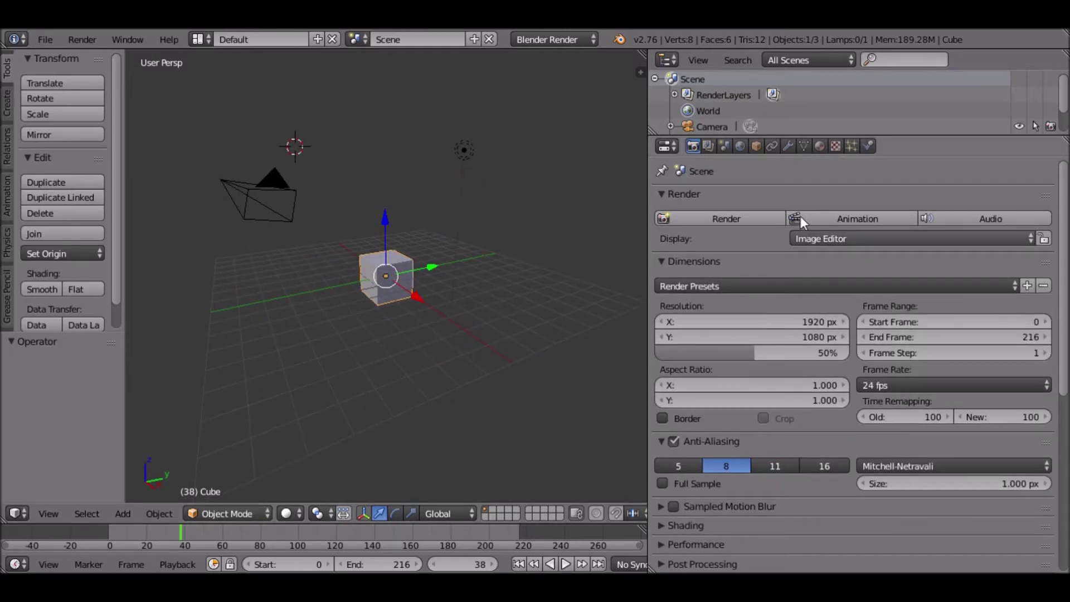
click(825, 215)
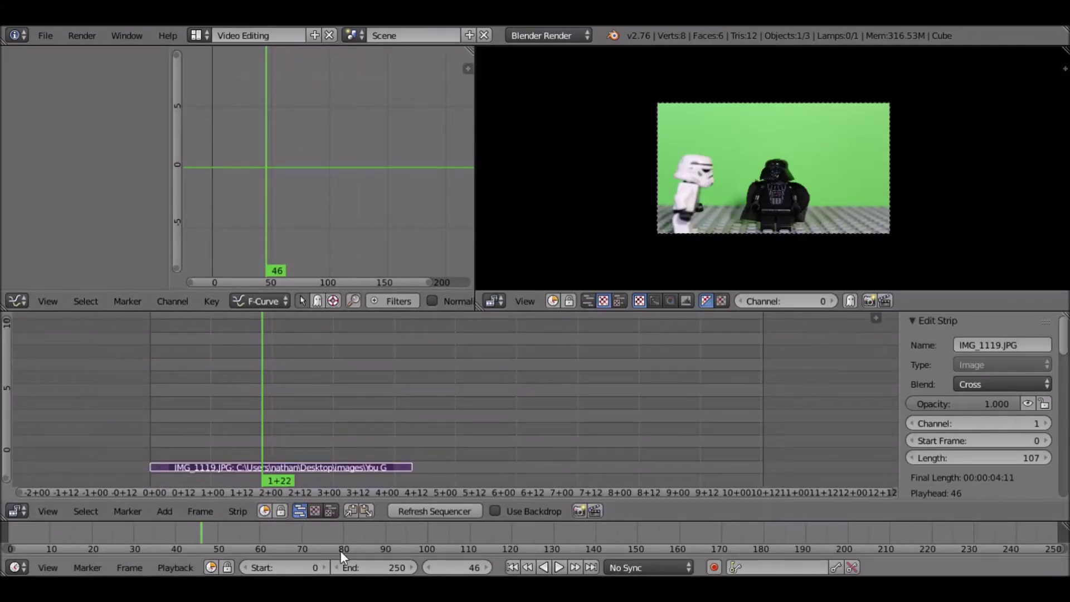
key(alt+a)
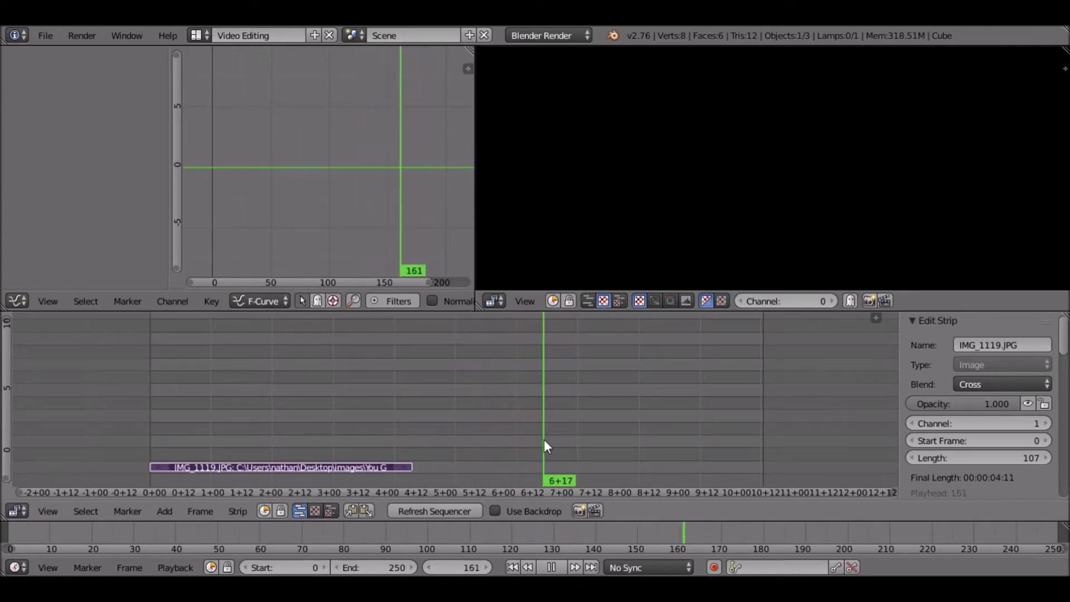
key(alt+a)
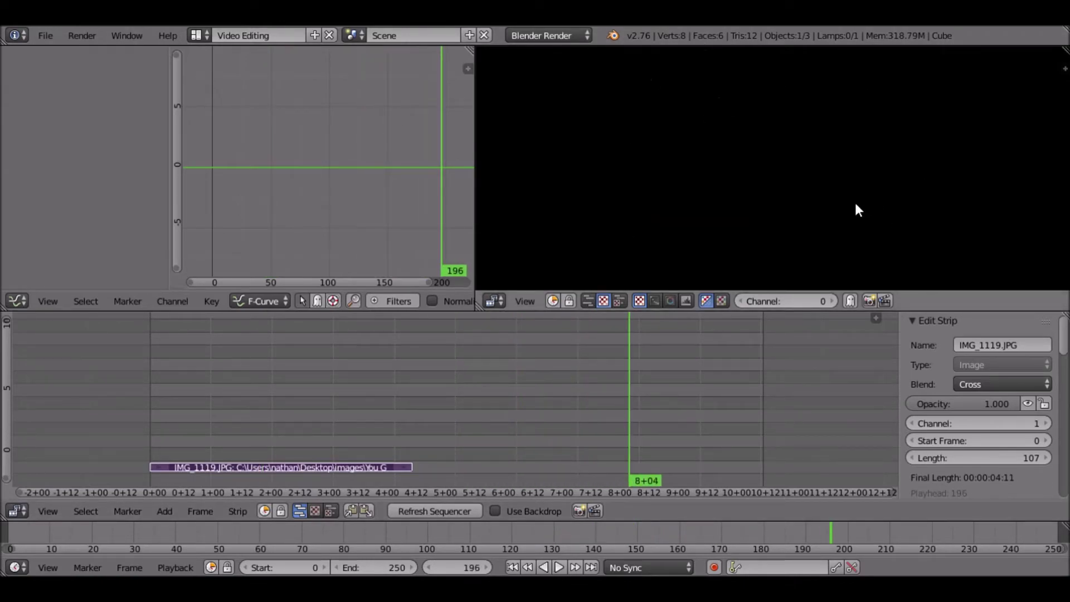
Set the scene end frame to 106 to match the strip's last image, and replay it
drag(649, 414, 410, 468)
click(380, 567)
text(106)
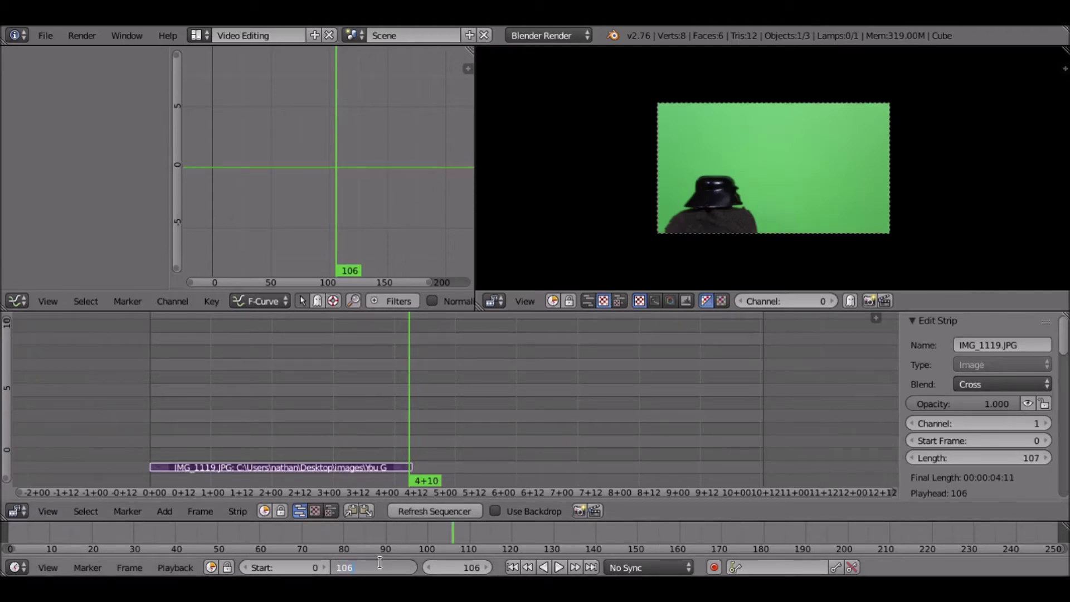
key(Return)
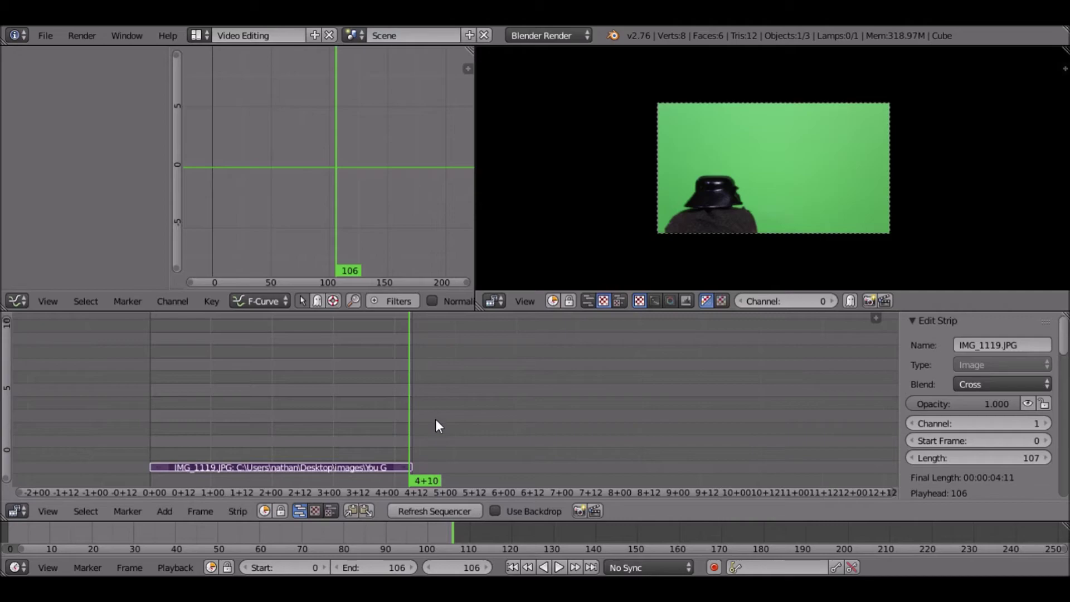
key(alt+a)
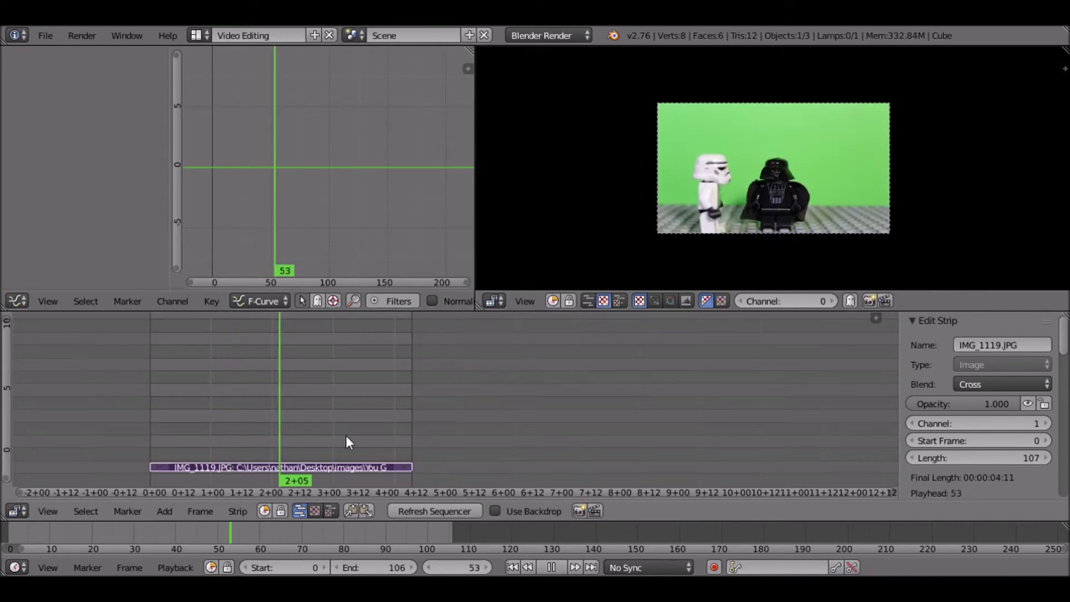
key(alt+a)
click(197, 35)
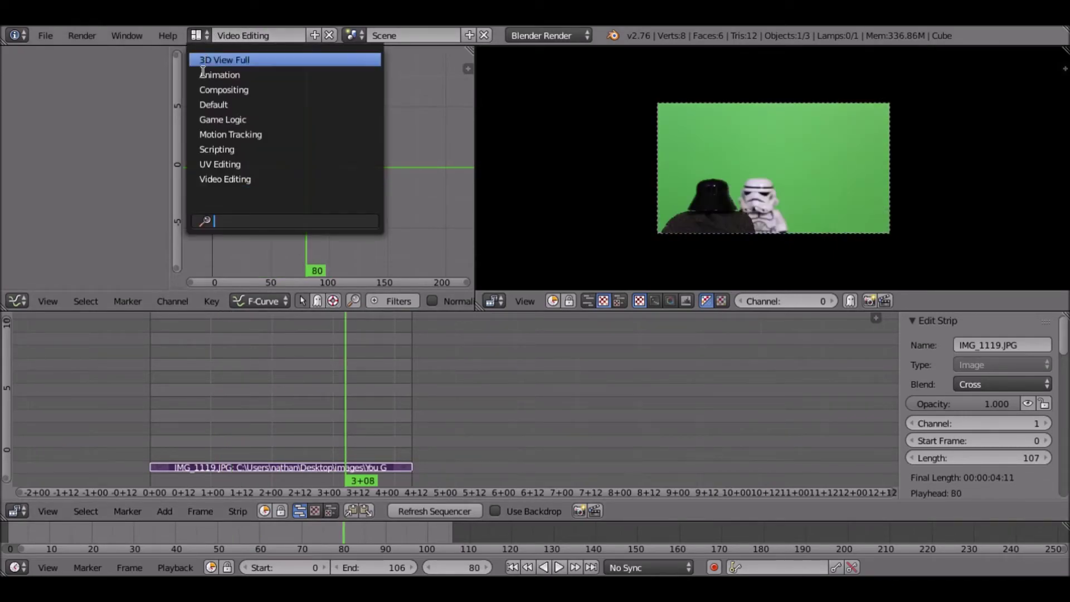
Return to the Default layout and list the frame rate presets beside the 24 fps setting
click(201, 107)
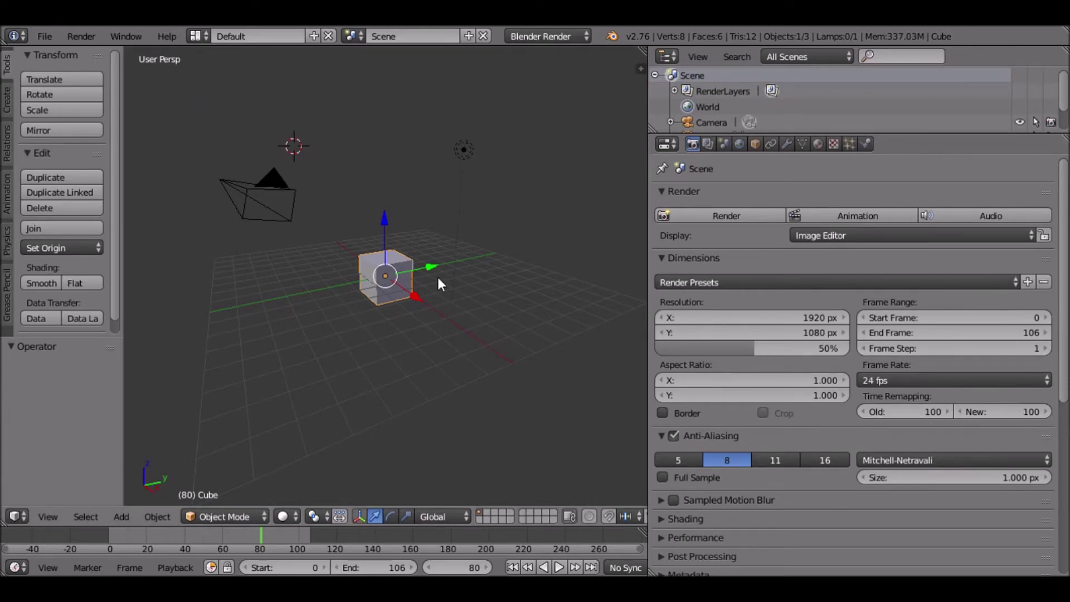
click(917, 380)
click(887, 382)
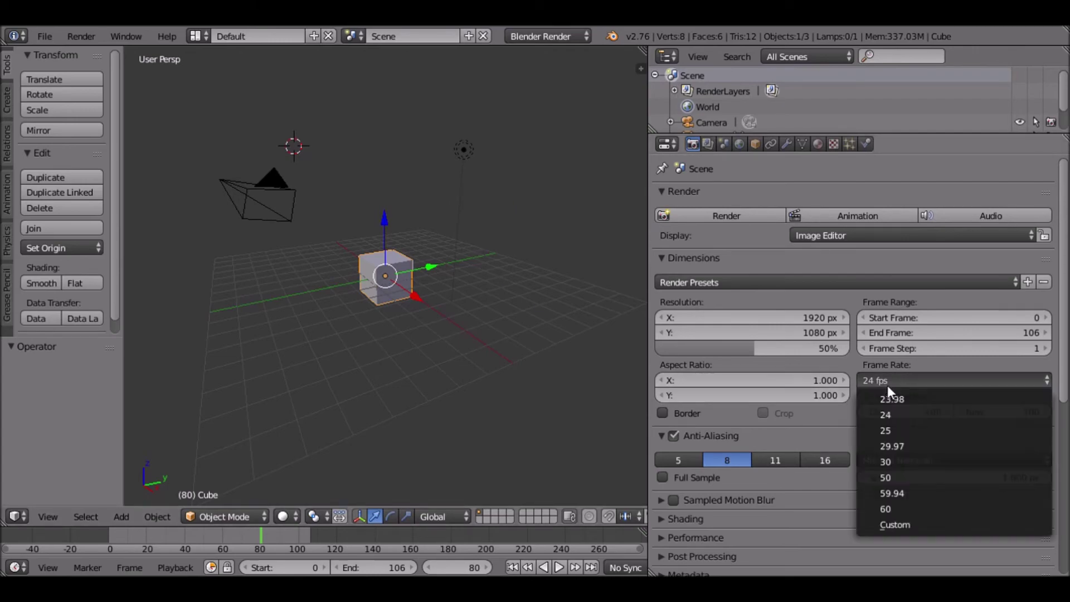